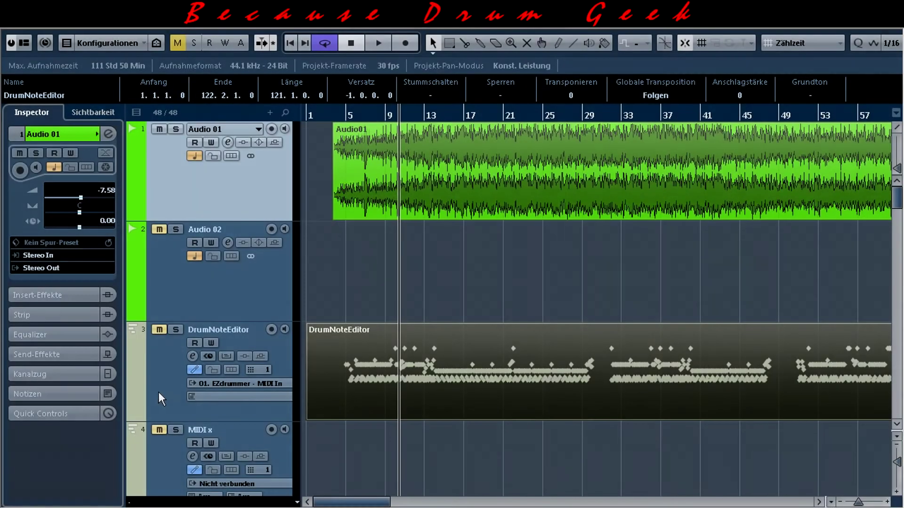
Open the DrumNoteEditor part in the drum editor, look through its notes from bar 9 to bar 22, and close it.
left_click(162, 386)
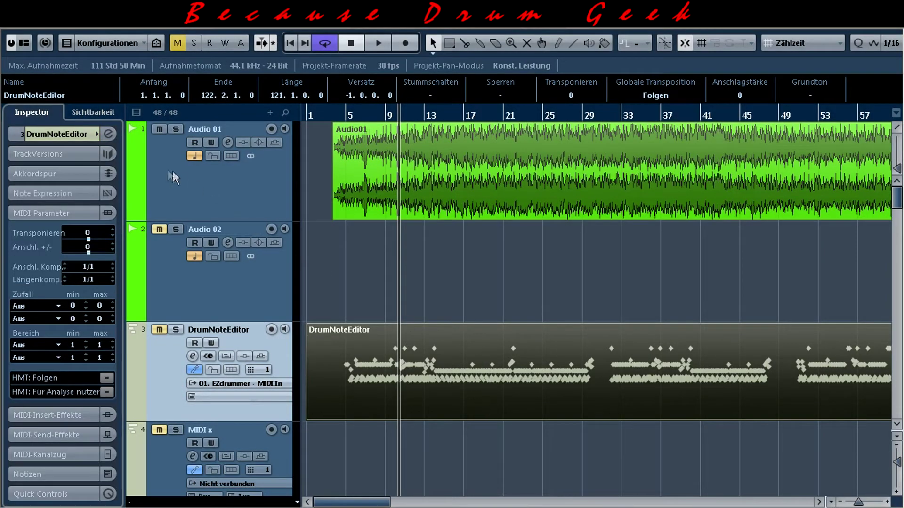
double_click(463, 389)
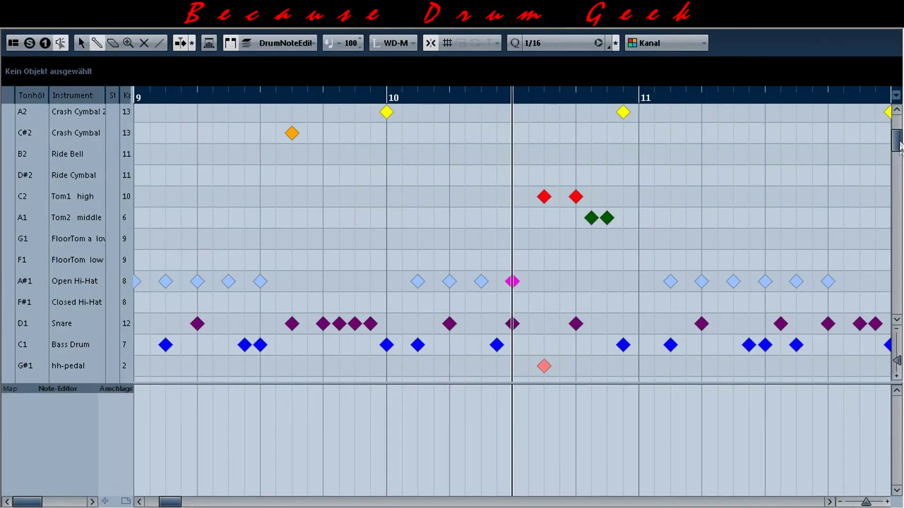
left_click(319, 503)
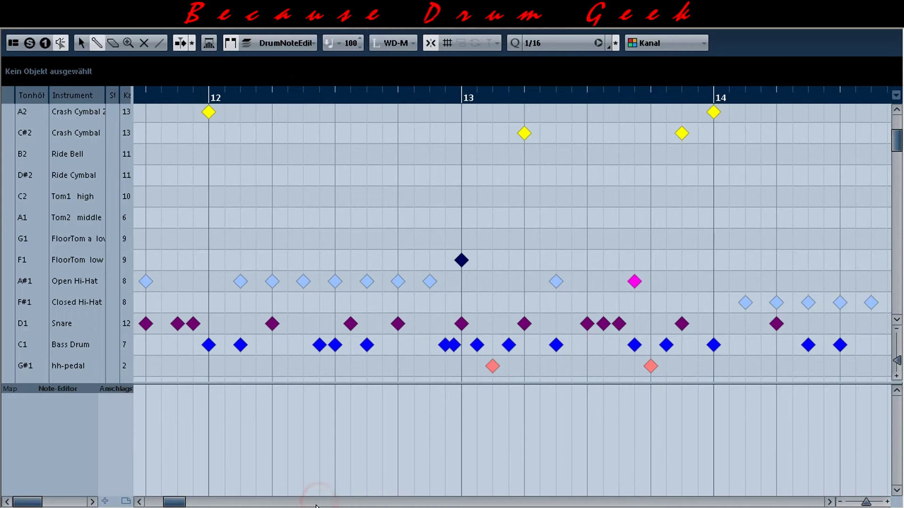
left_click(669, 502)
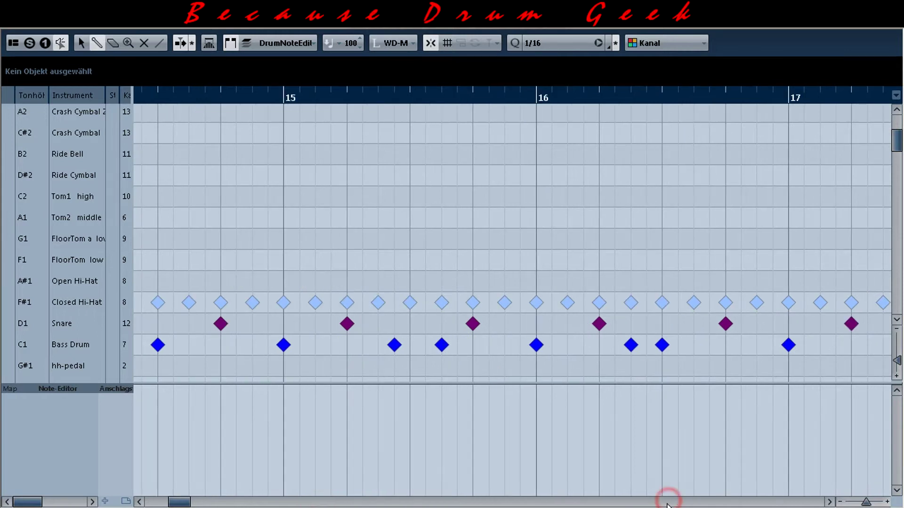
left_click(667, 503)
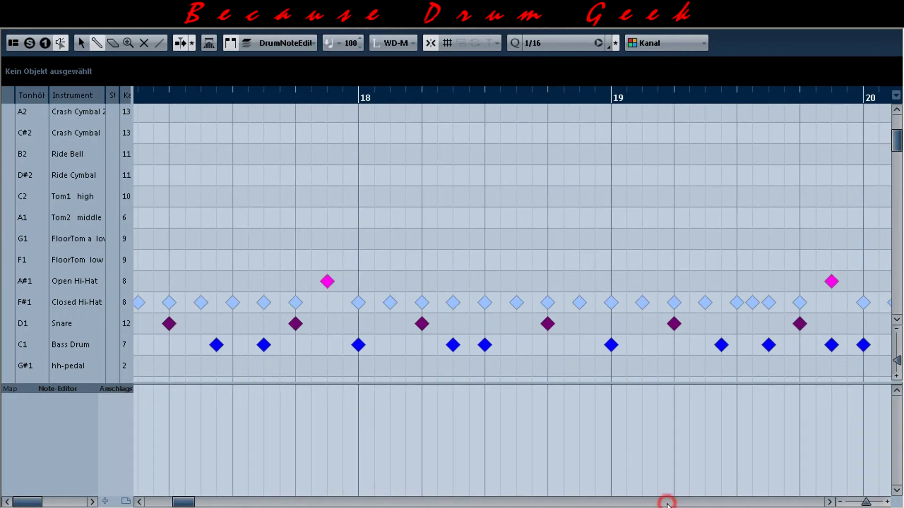
left_click(667, 503)
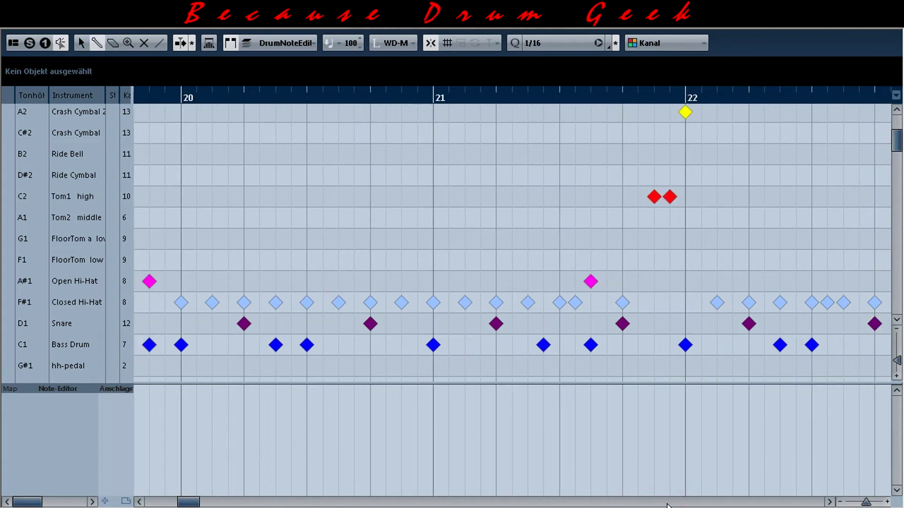
left_click(157, 502)
left_click(157, 502)
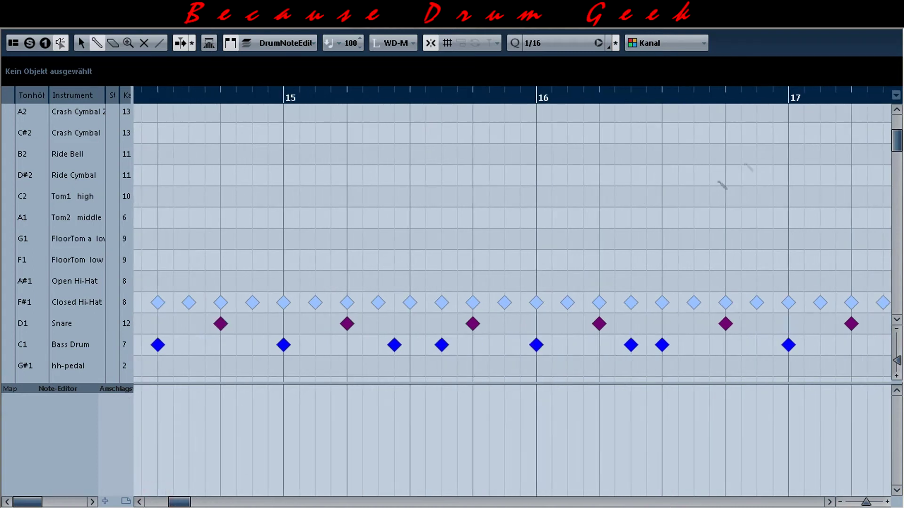
left_click(899, 31)
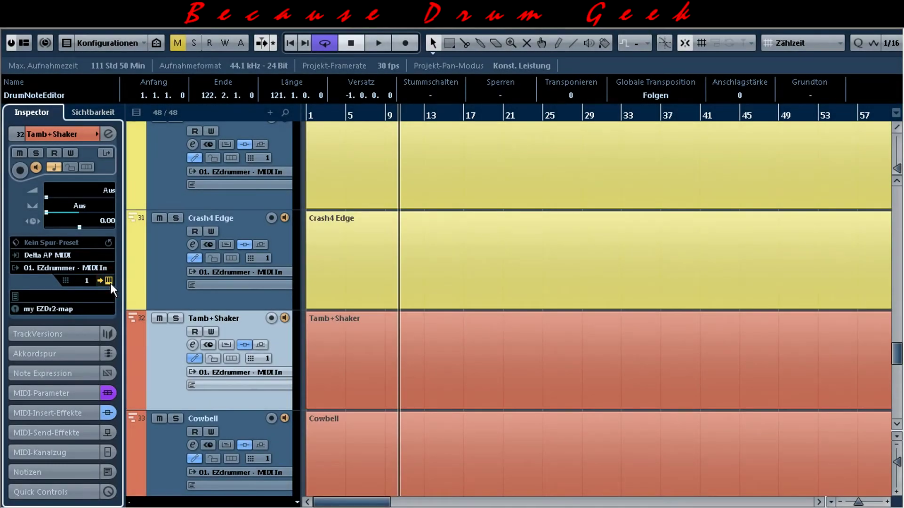
View the EZdrummer instrument assigned to the Tamb+Shaker track and close its window.
left_click(111, 283)
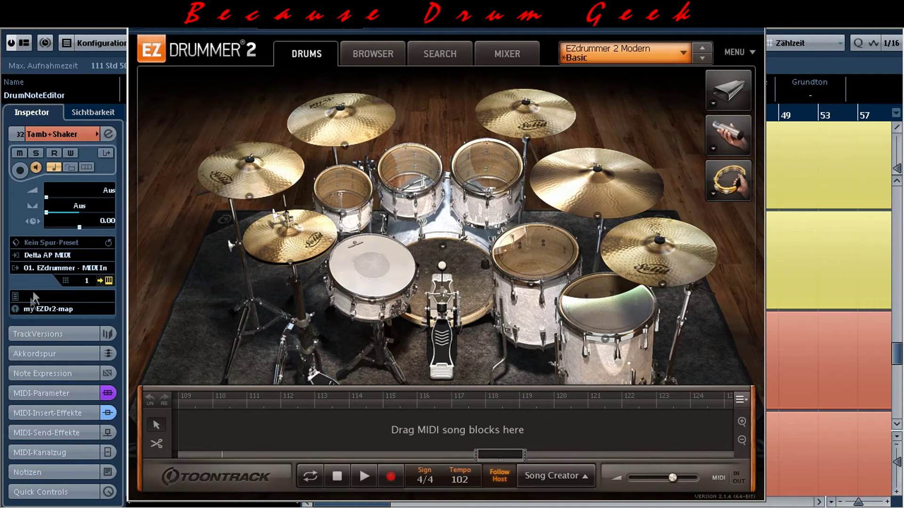
left_click(759, 29)
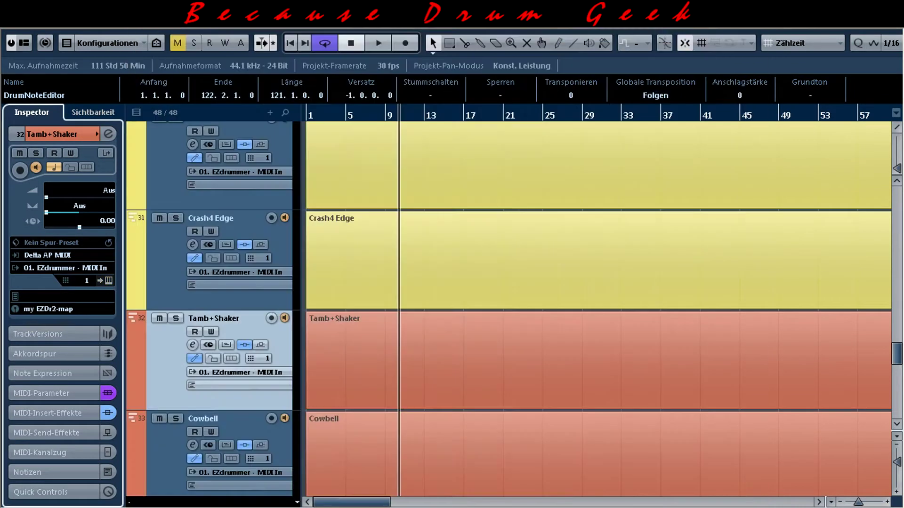
Inspect the EZdrummer automation track and the basic channel settings of the EZ1 output in the VST instruments folder.
left_click_drag(900, 357, 900, 386)
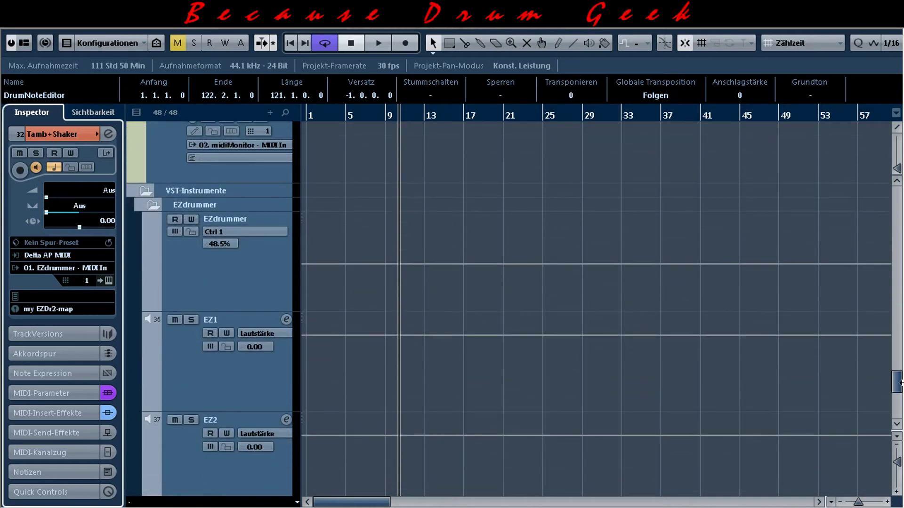
left_click(257, 284)
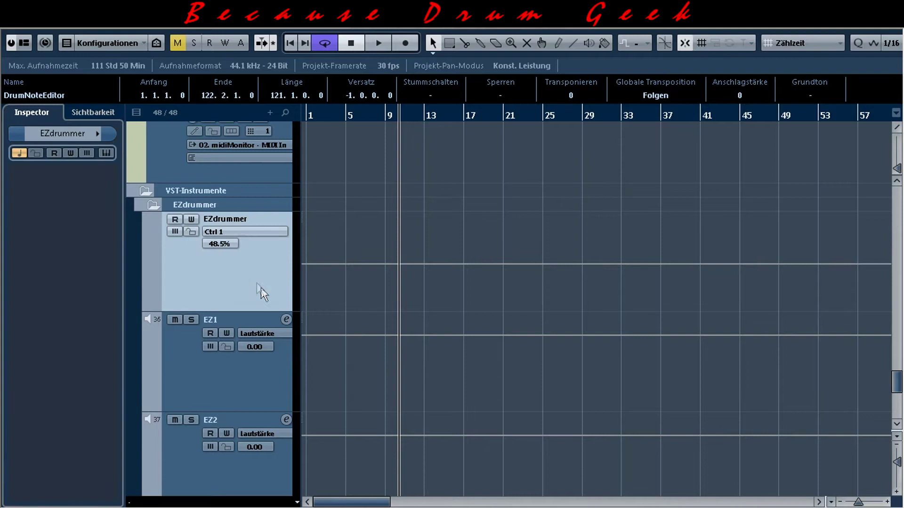
left_click(258, 397)
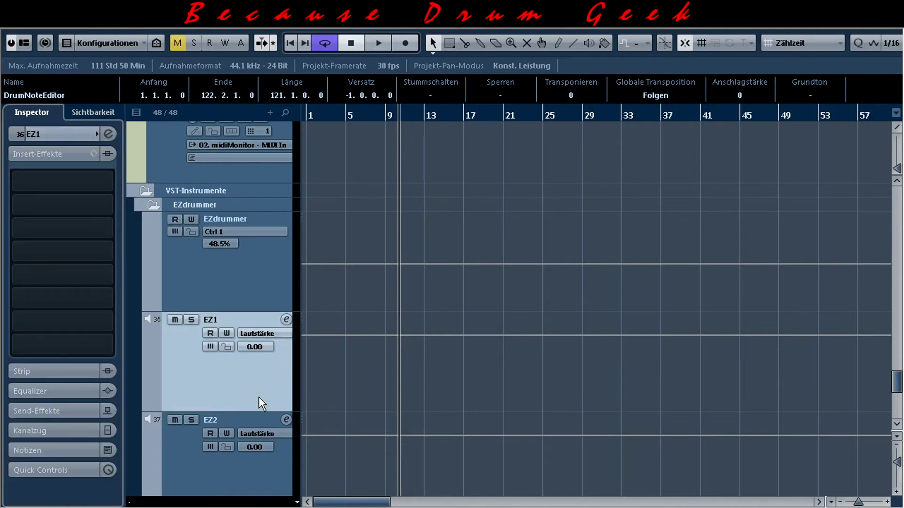
left_click(73, 135)
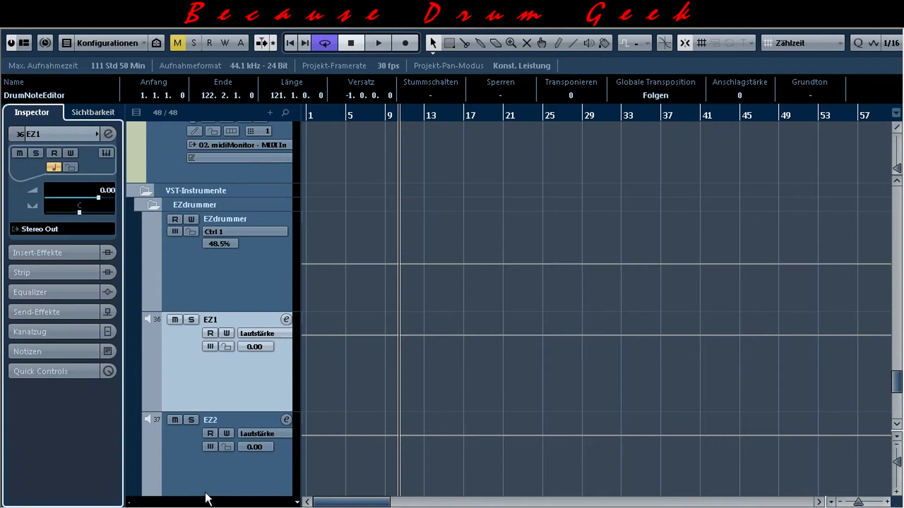
Examine the equalizer curve in the channel settings of the EZ2 output and close the window.
left_click(226, 488)
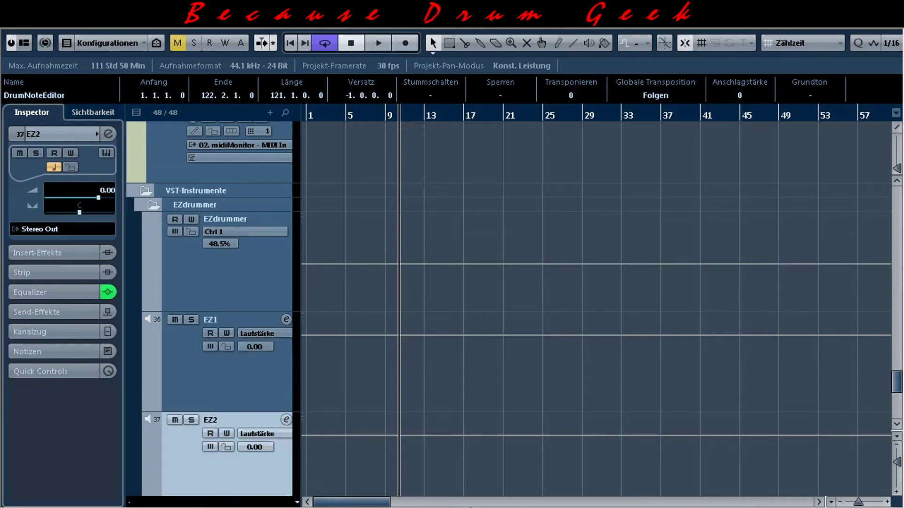
scroll(897, 426, "down", 3)
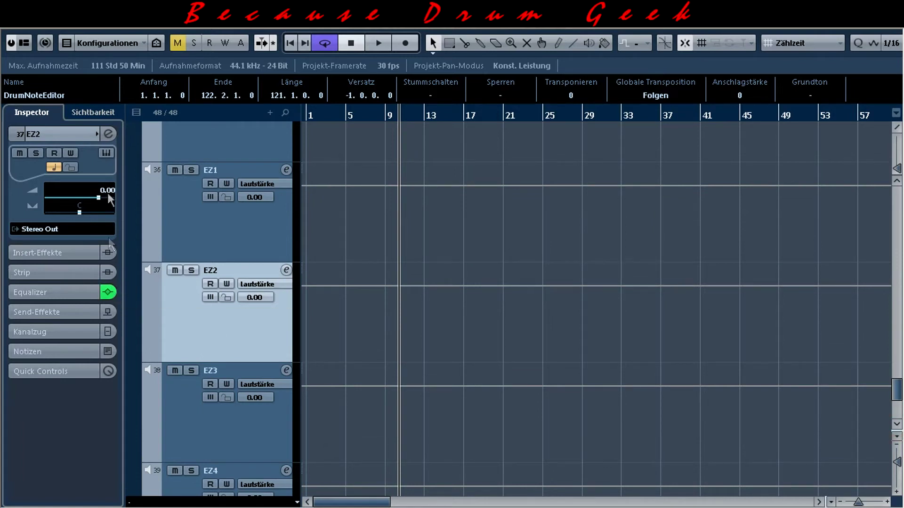
left_click(109, 134)
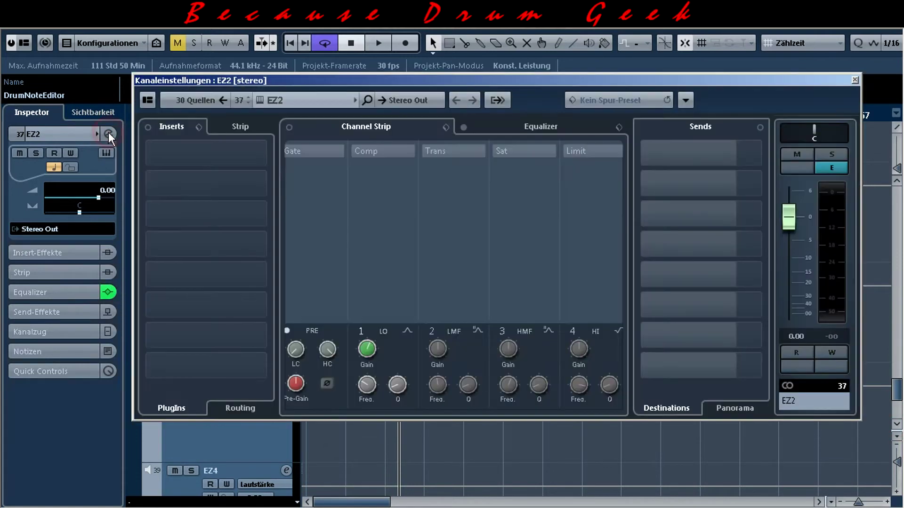
left_click(491, 127)
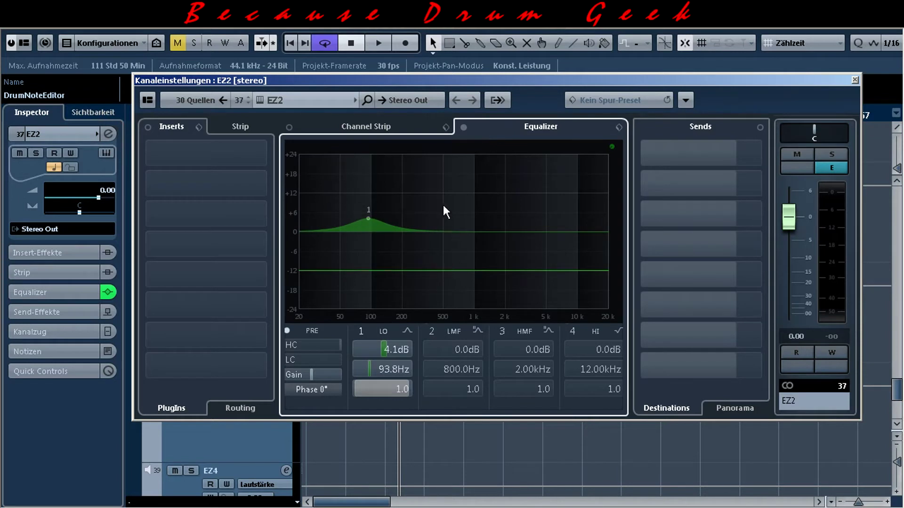
left_click(855, 81)
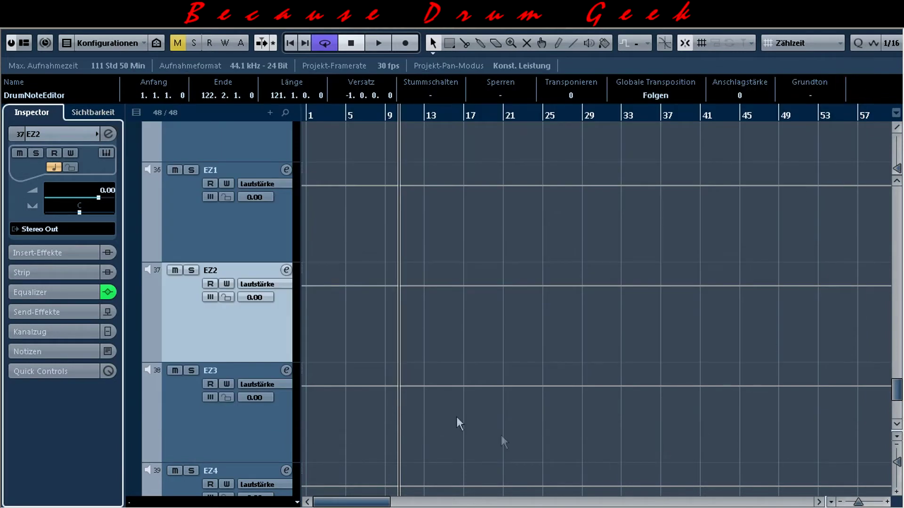
Examine the StudioEQ insert effect on the EZ3 output, close it, and return to the track's basic settings.
left_click(186, 422)
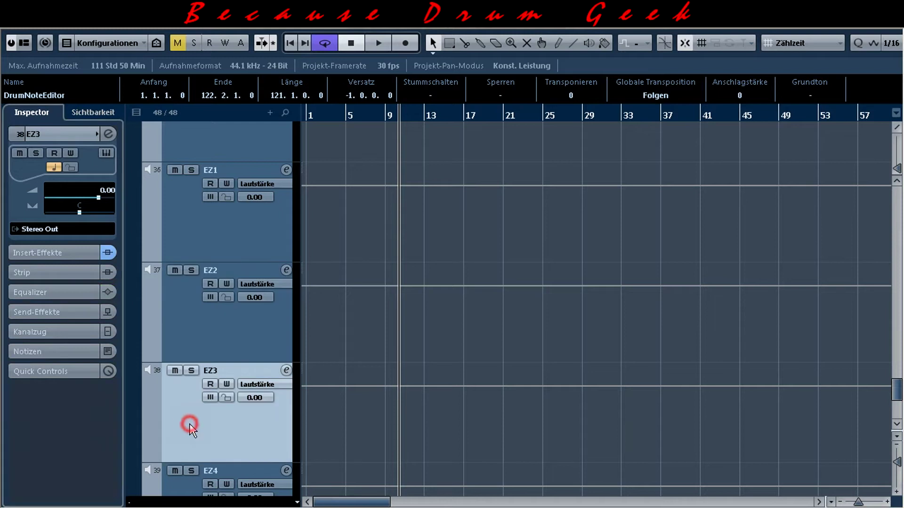
left_click(68, 254)
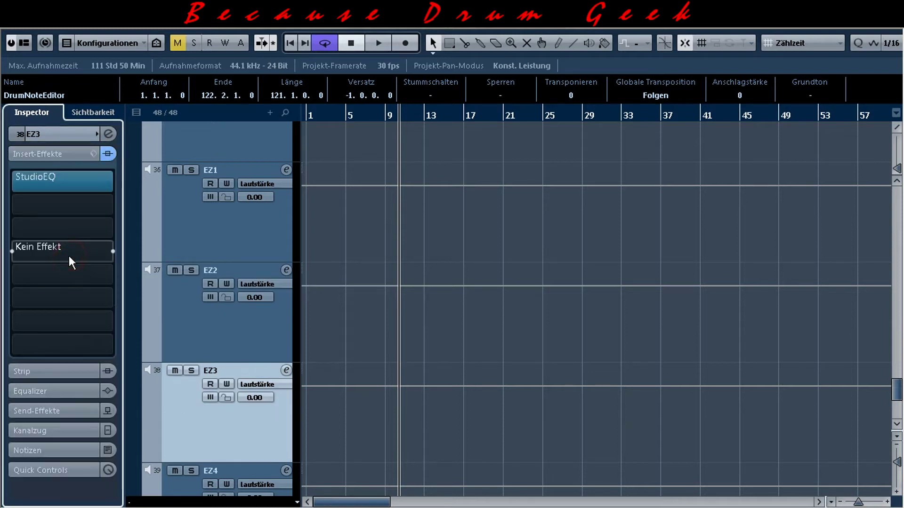
left_click(83, 183)
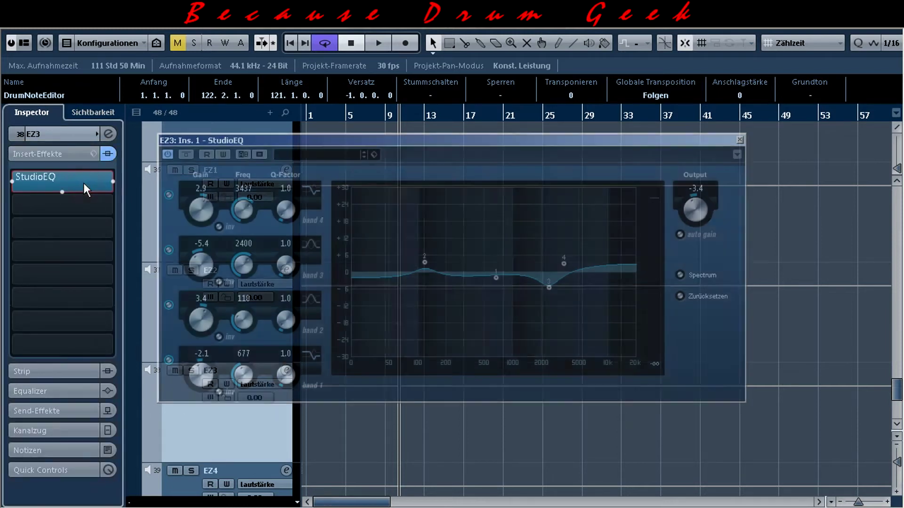
left_click(740, 140)
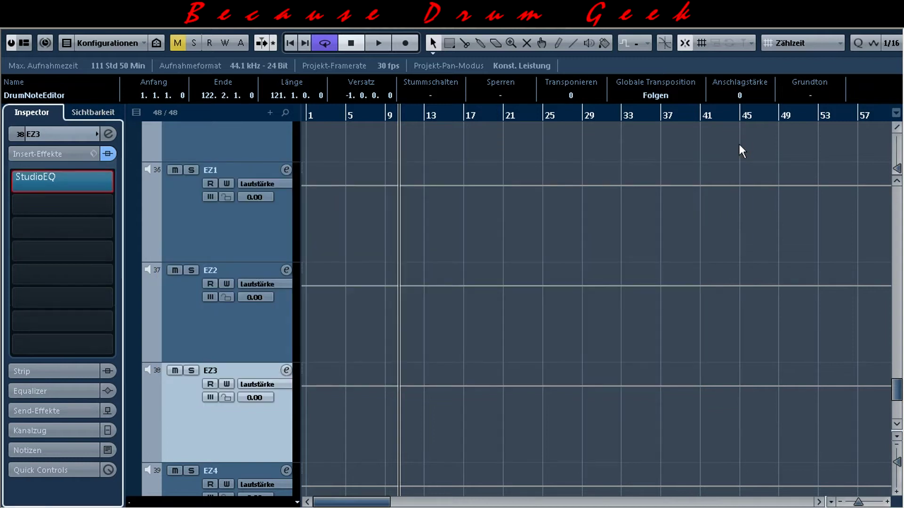
left_click(64, 133)
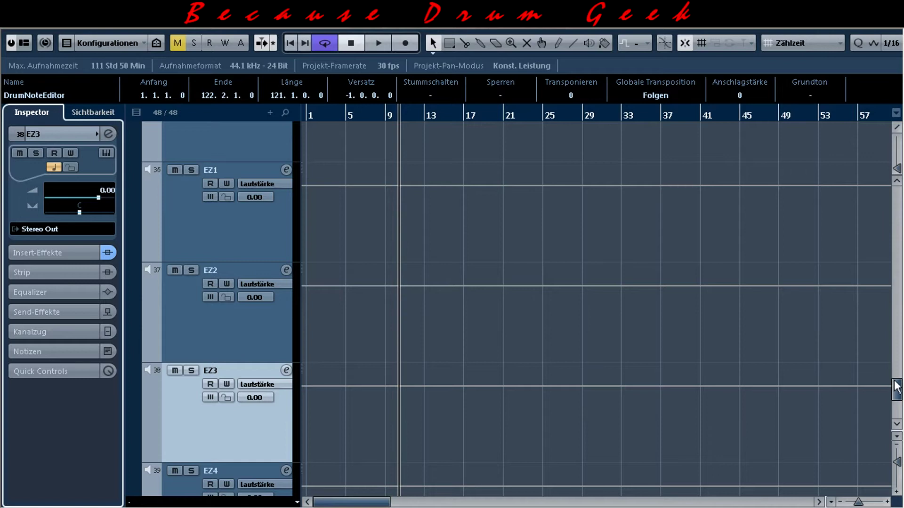
Examine the REVelation reverb insert on the EZ4 output and close its window.
left_click_drag(898, 386, 899, 398)
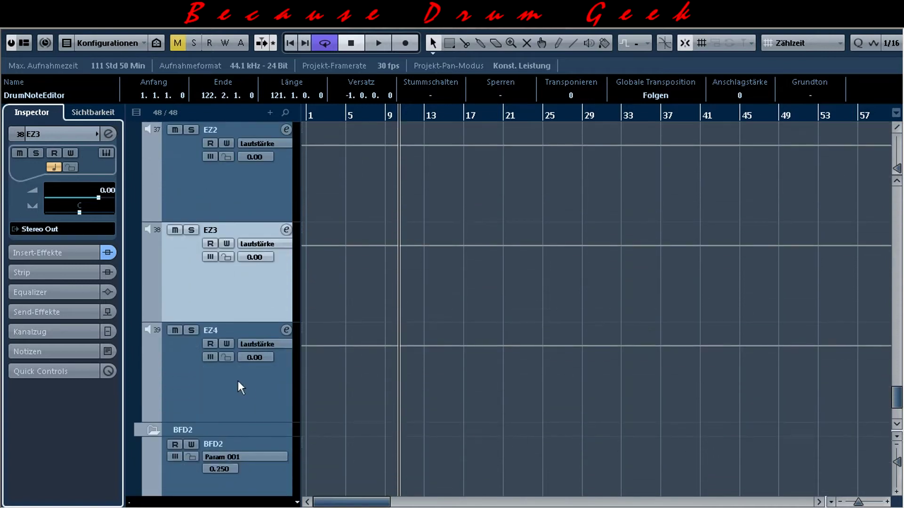
left_click(241, 385)
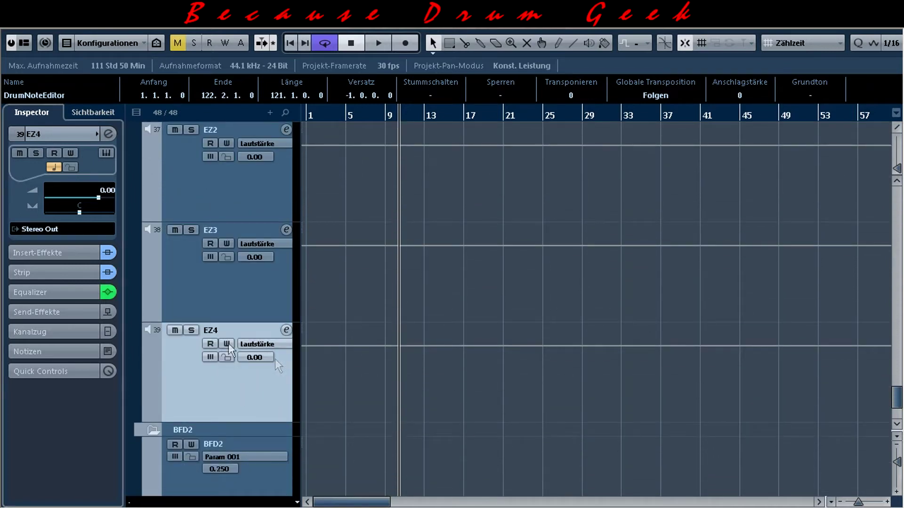
left_click(27, 252)
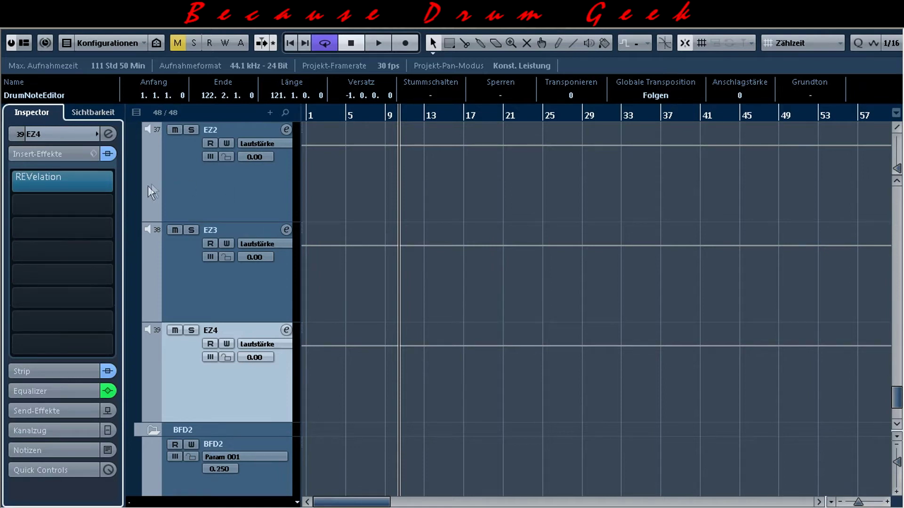
left_click(85, 182)
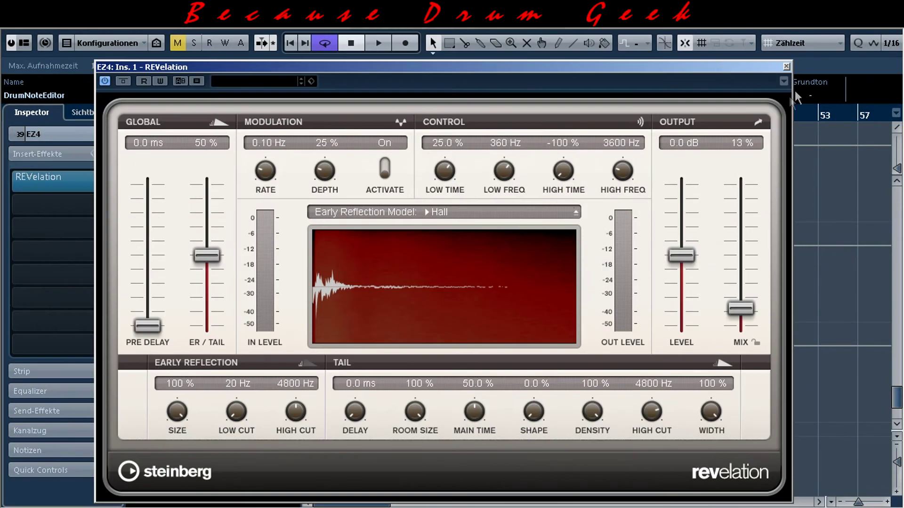
left_click(786, 67)
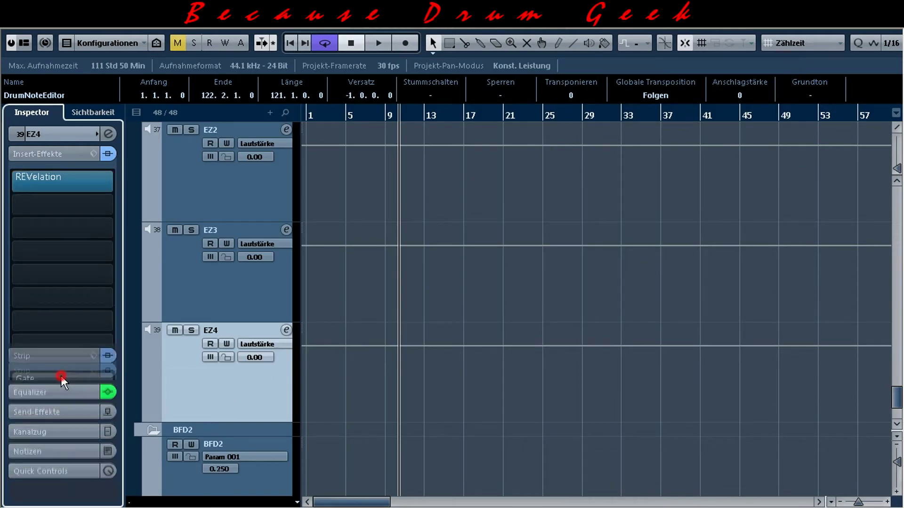
Review the EZ4 output's channel strip modules and equalizer bands, and return to its basic track settings.
left_click(61, 376)
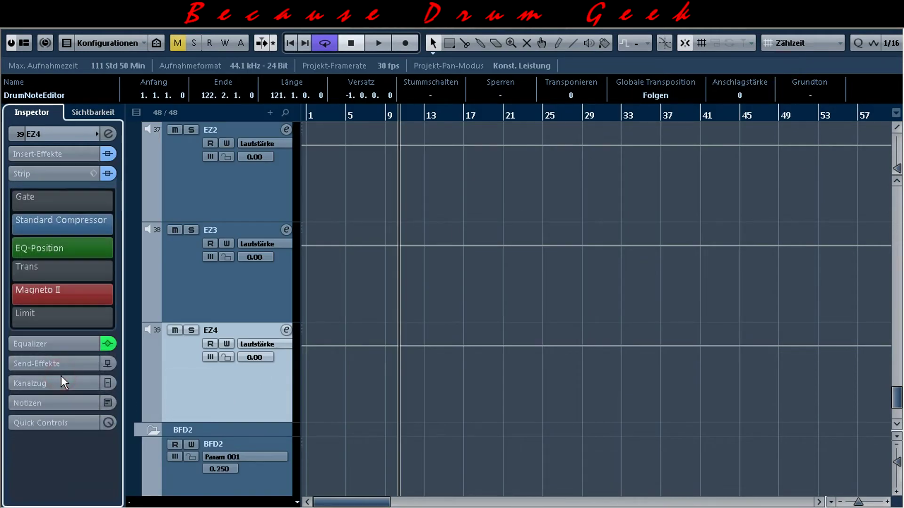
left_click(80, 343)
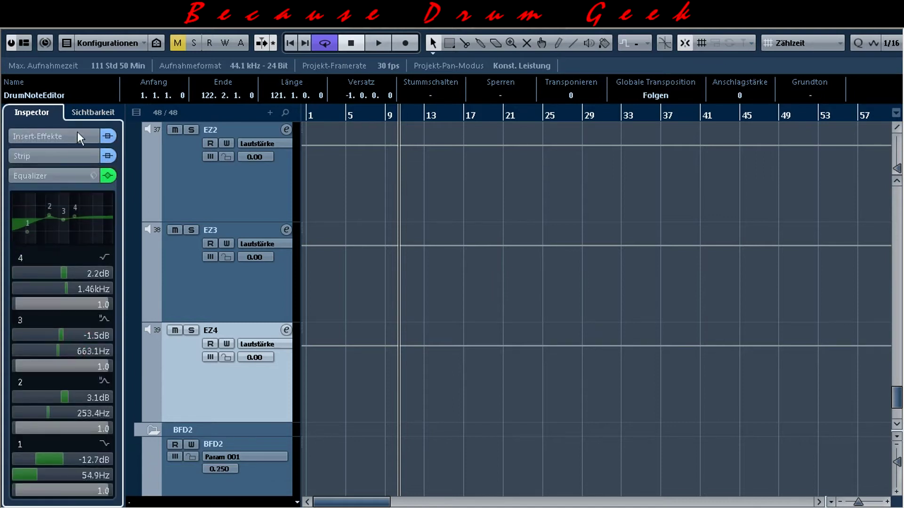
left_click(69, 137)
left_click(70, 135)
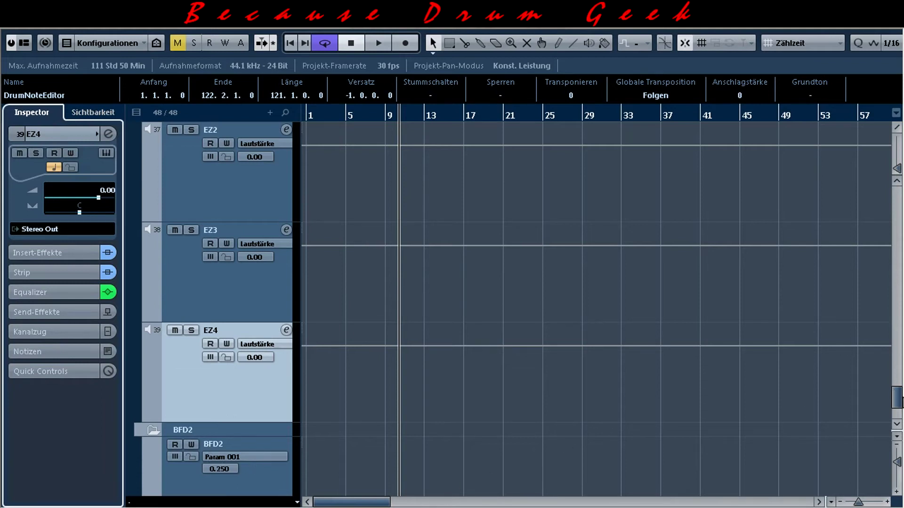
Examine the first Transformer MIDI insert on the HH -edge- track and close its window.
left_click(897, 401)
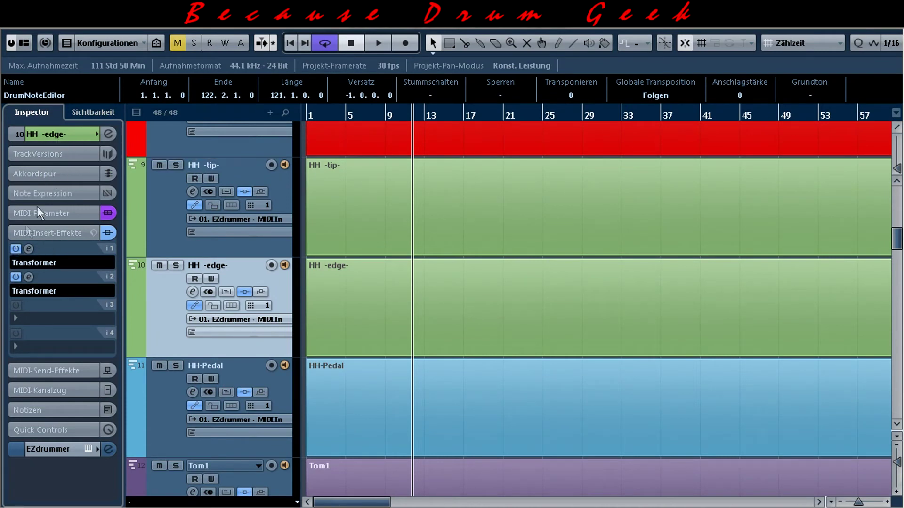
left_click(28, 248)
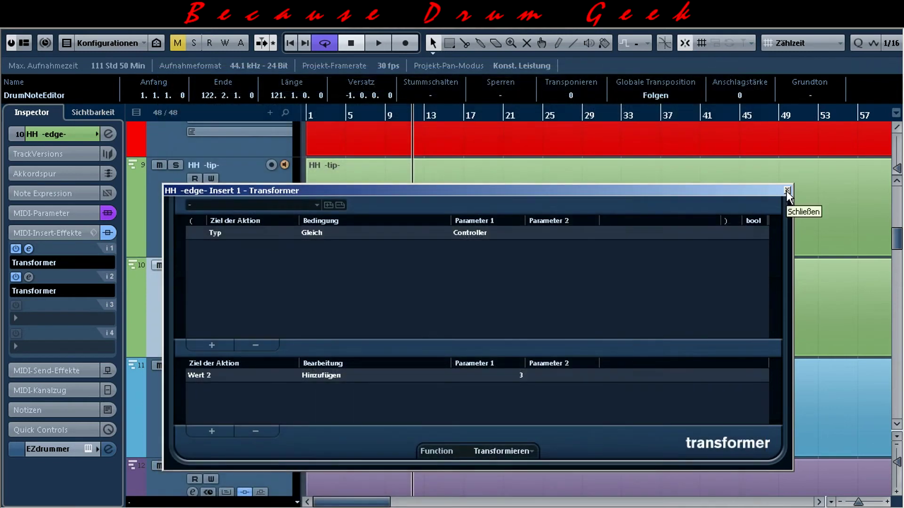
left_click(786, 190)
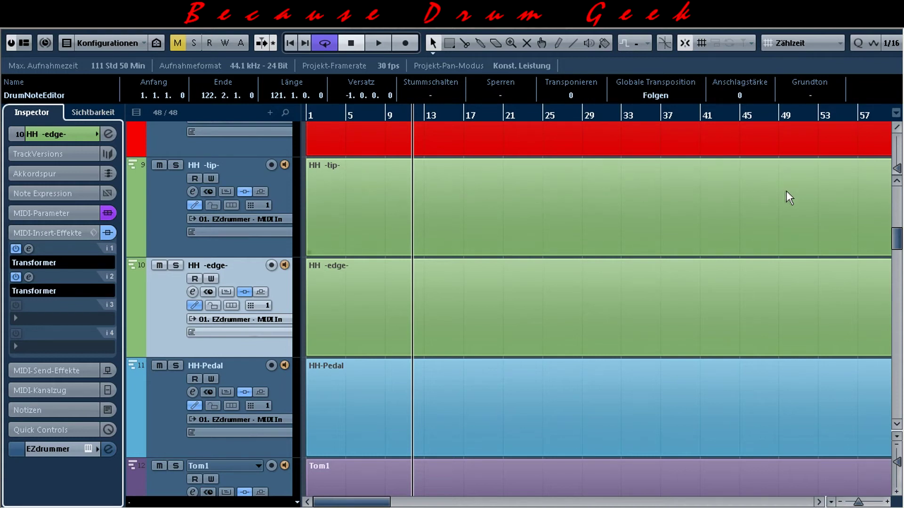
Examine the second Transformer MIDI insert on the HH -edge- track.
left_click(28, 277)
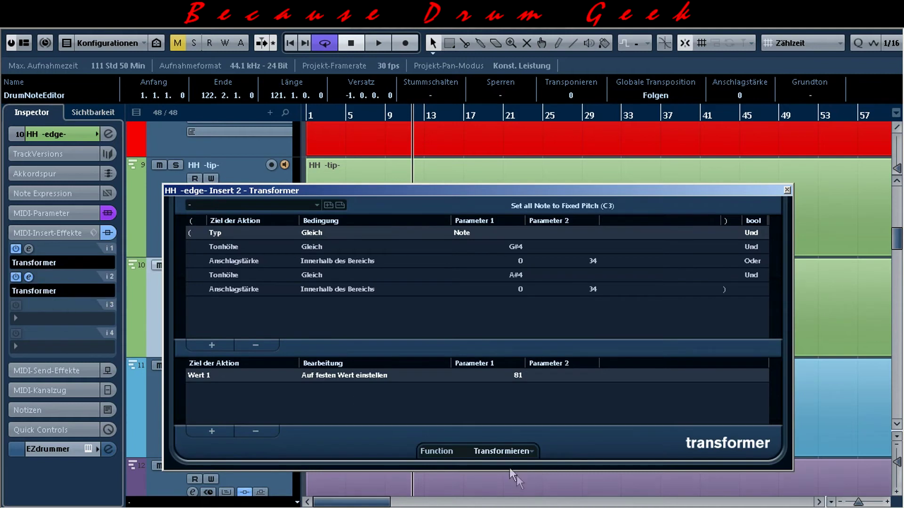
left_click_drag(734, 192, 741, 187)
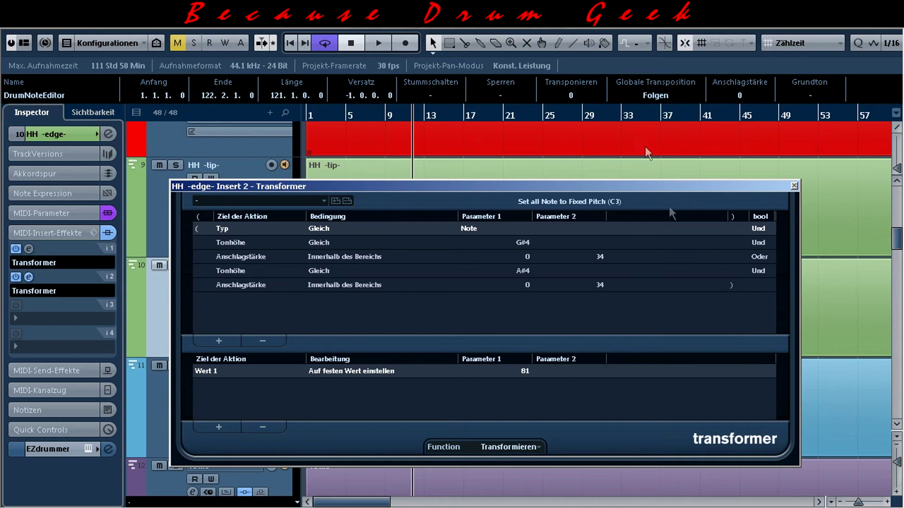
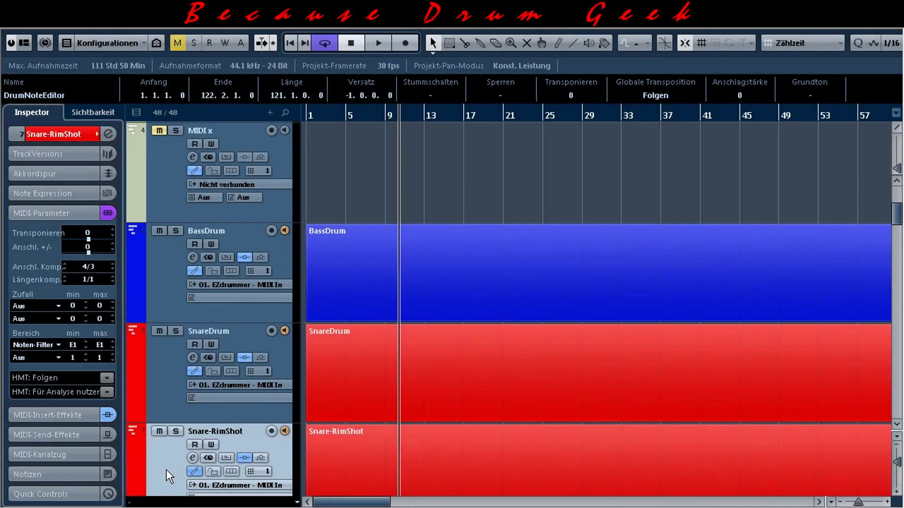
Review the MIDI parameters of the Snare-RimClick, HH -tip-, HH -edge- and HH-Pedal tracks one after another.
left_click(897, 423)
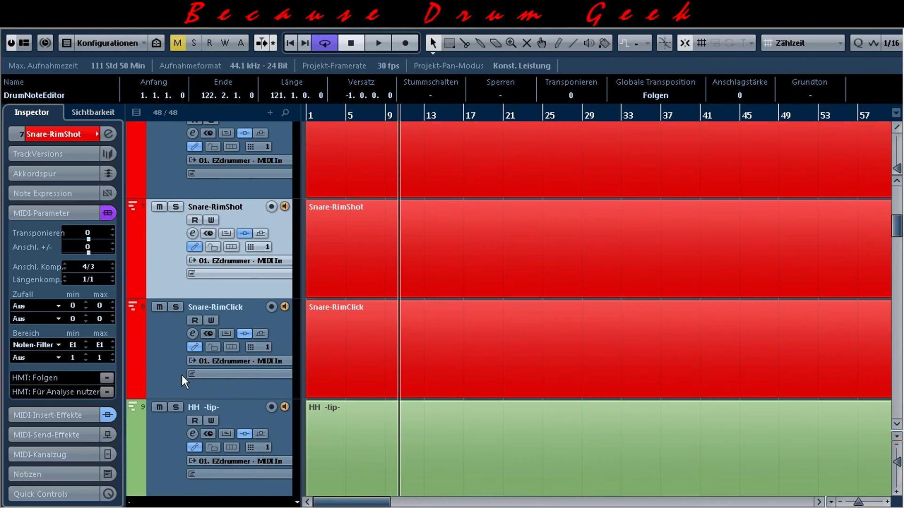
left_click(176, 372)
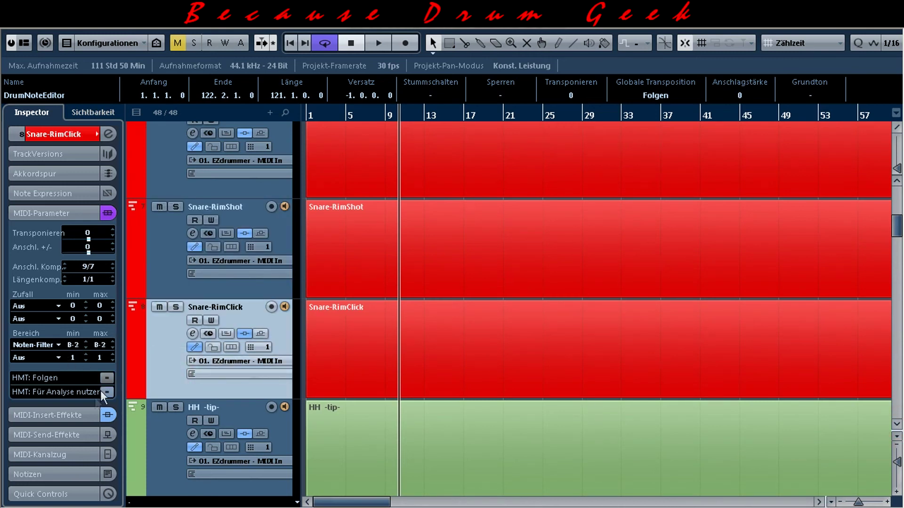
left_click(160, 462)
left_click(897, 424)
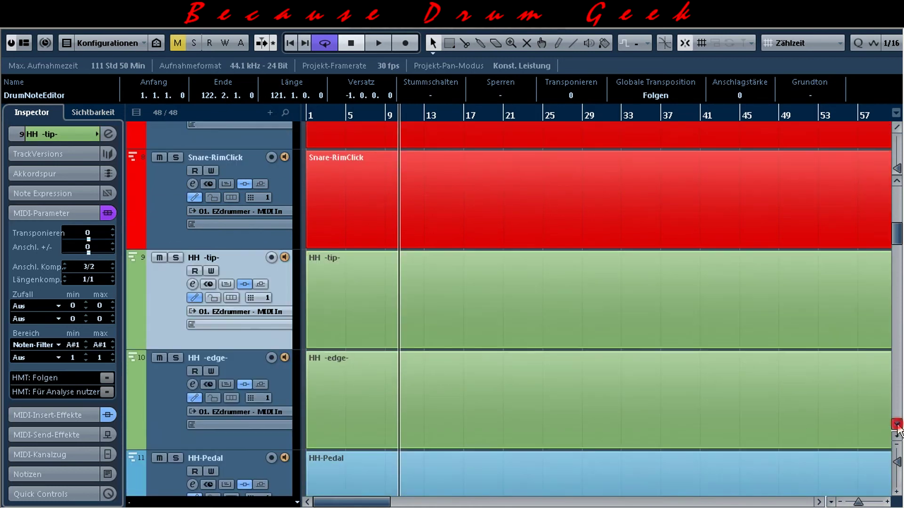
left_click(896, 424)
left_click(180, 333)
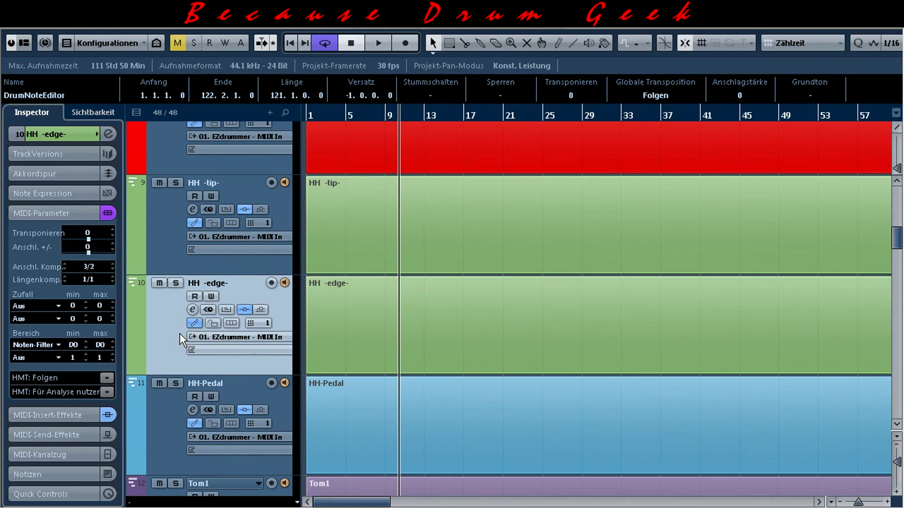
left_click(166, 438)
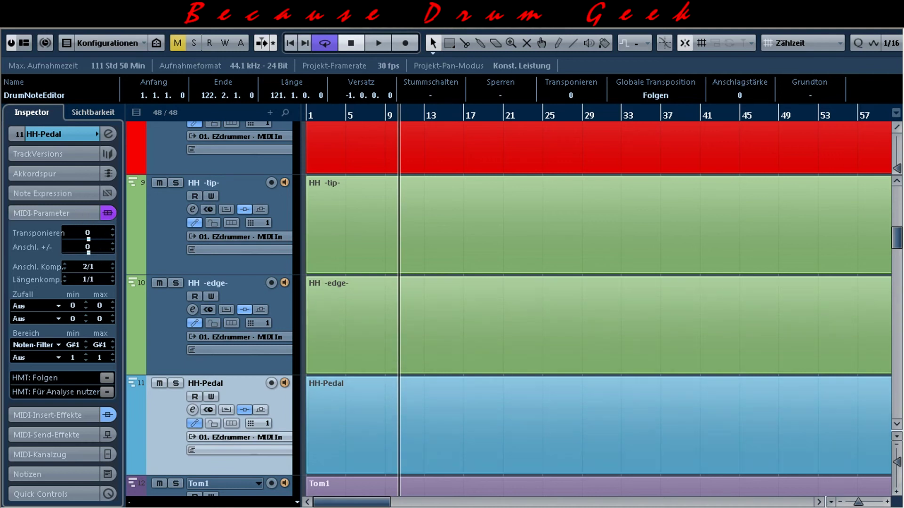
Review the MIDI parameters of the Tom1 and Tom2 tracks.
left_click(898, 429)
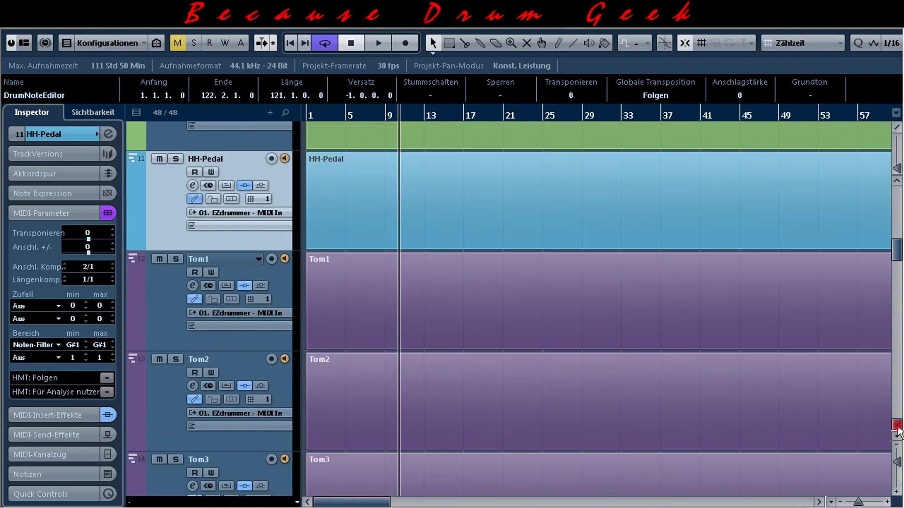
left_click(160, 304)
key("Down")
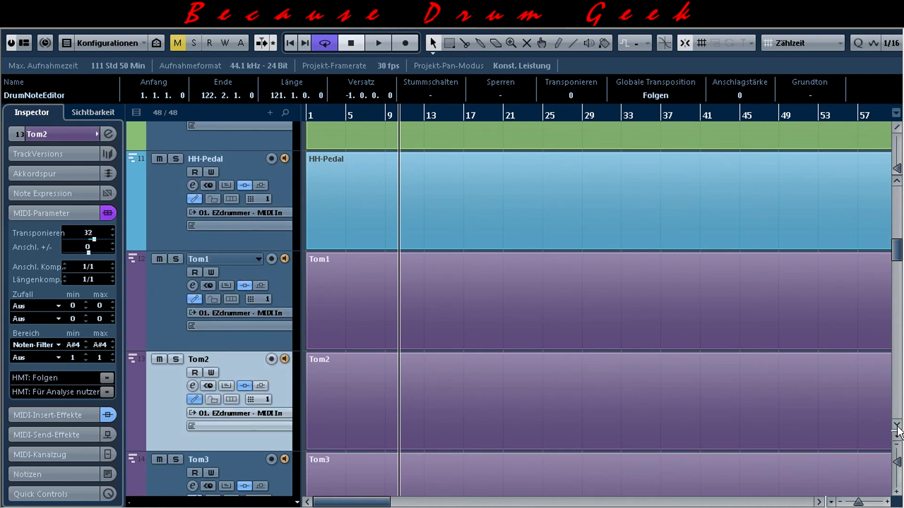
Look over the remaining tom tracks and the Tom1-Rim to Tom5-Rim tracks in the project's track list.
left_click(898, 430)
left_click(898, 429)
left_click(898, 430)
left_click(897, 428)
left_click(898, 427)
left_click(897, 427)
left_click(898, 427)
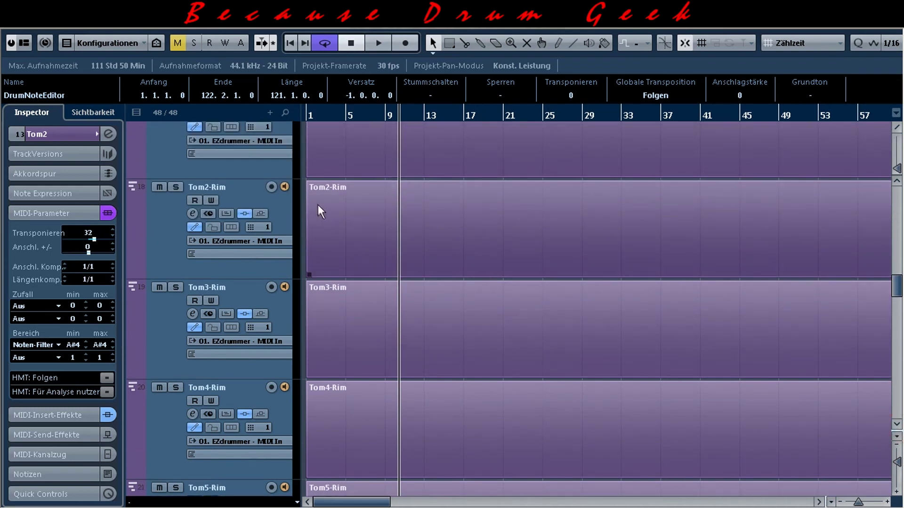
left_click(897, 180)
left_click(897, 181)
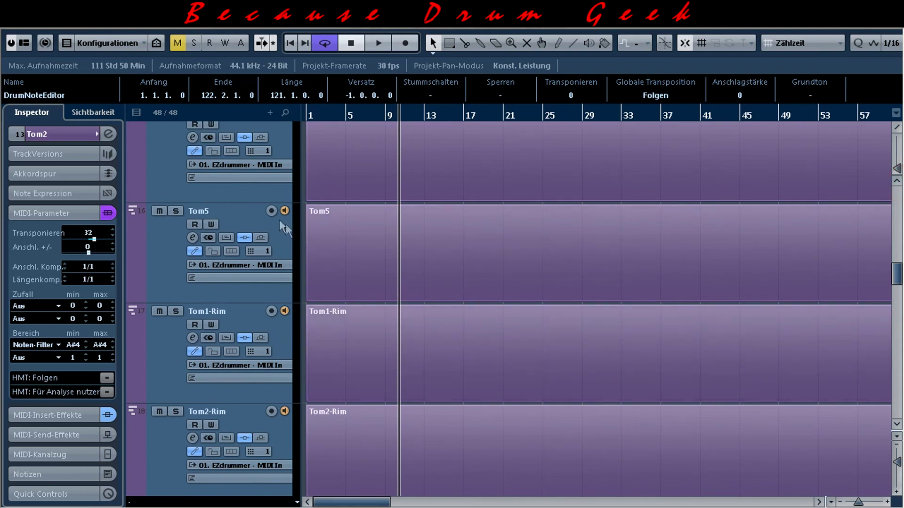
left_click(897, 426)
left_click(897, 426)
left_click(898, 426)
left_click(898, 426)
left_click(897, 426)
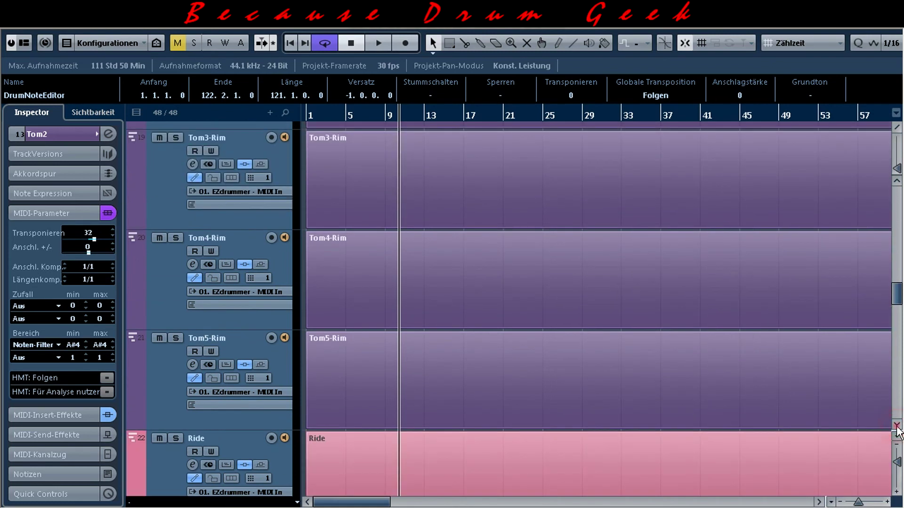
Review the MIDI parameters and note filters of the Ride and Ride Bell tracks.
left_click(897, 426)
left_click(898, 426)
left_click(897, 426)
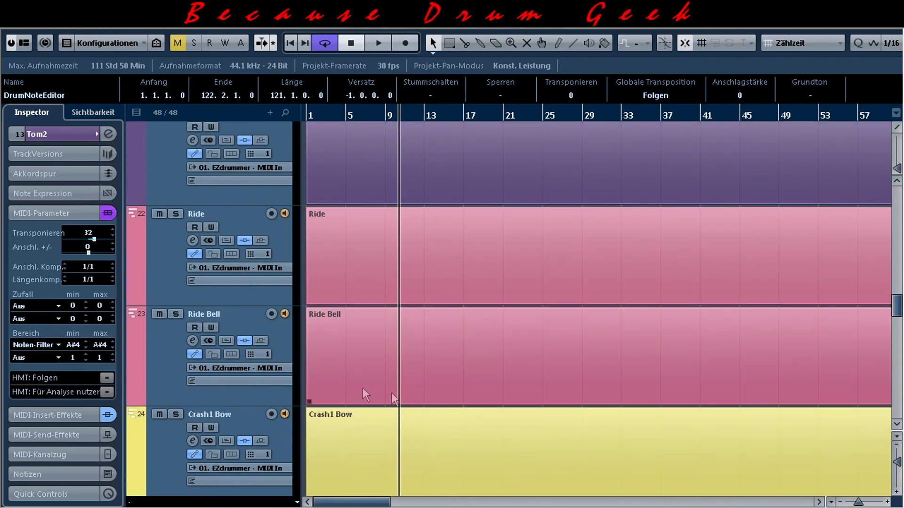
left_click(172, 275)
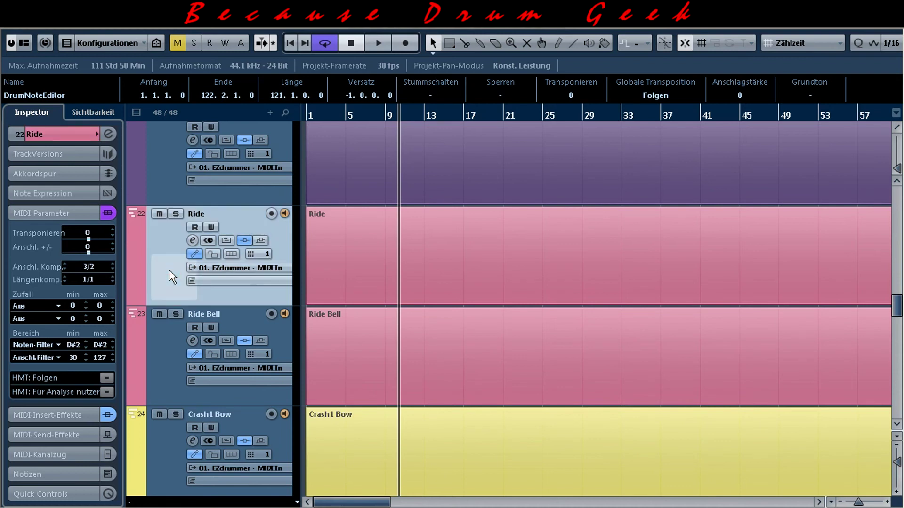
key("Down")
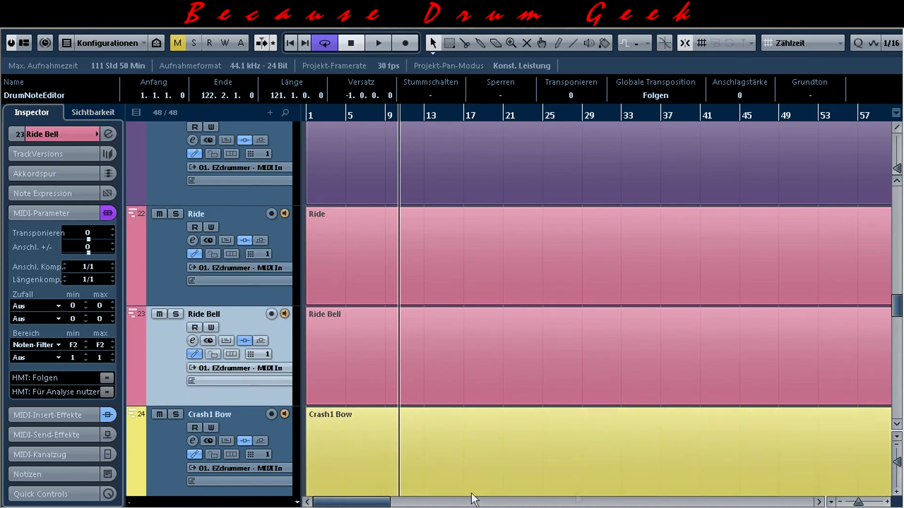
Examine the velocity filter on the Ride track and compare it with the Ride Bell track's range settings.
left_click(897, 426)
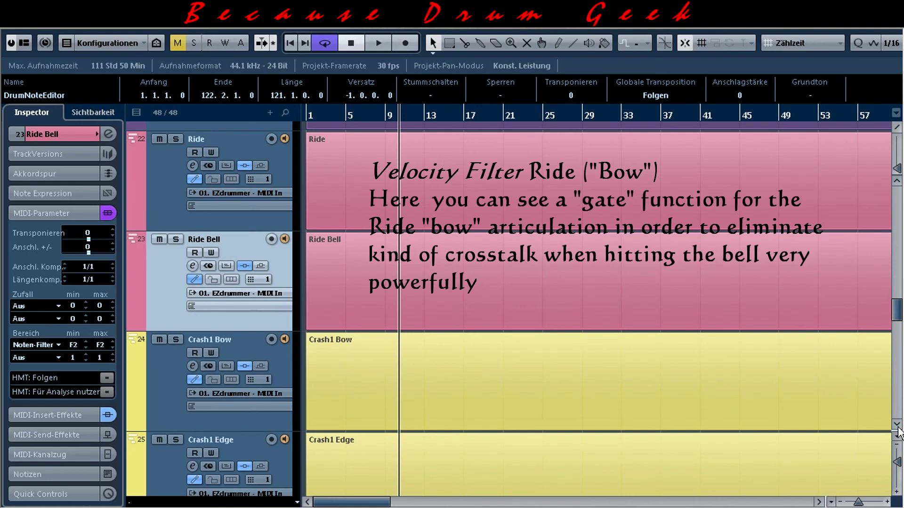
left_click(168, 179)
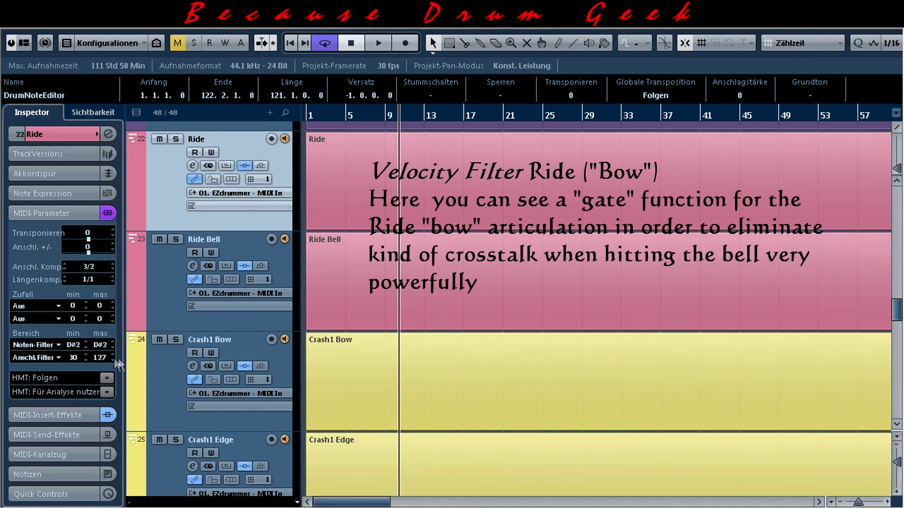
left_click(170, 199)
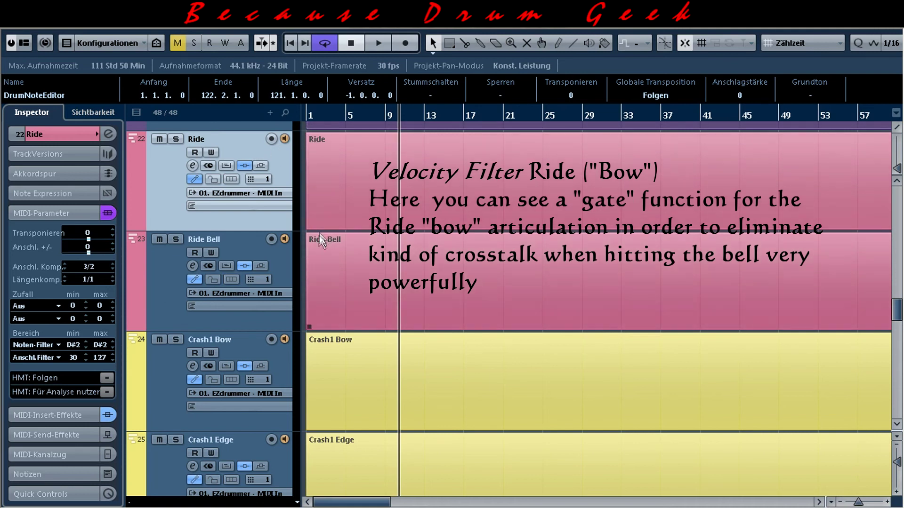
left_click(160, 295)
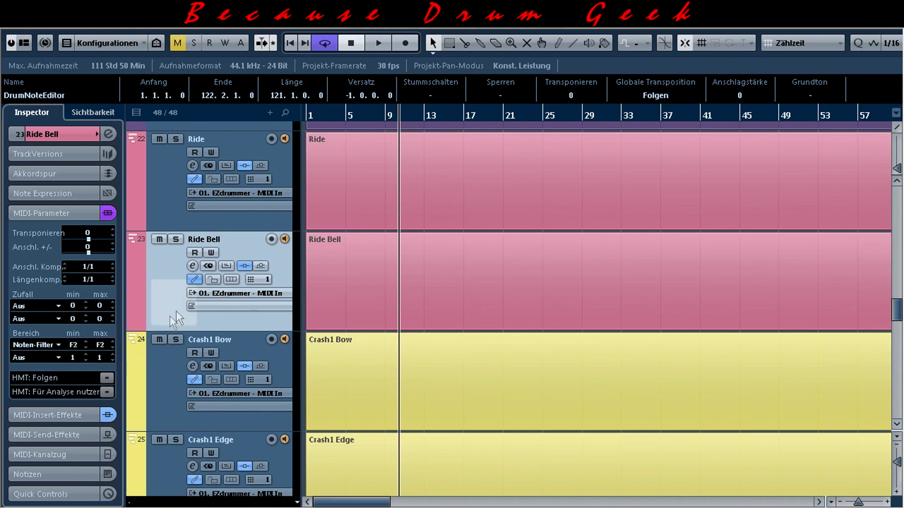
left_click(178, 170)
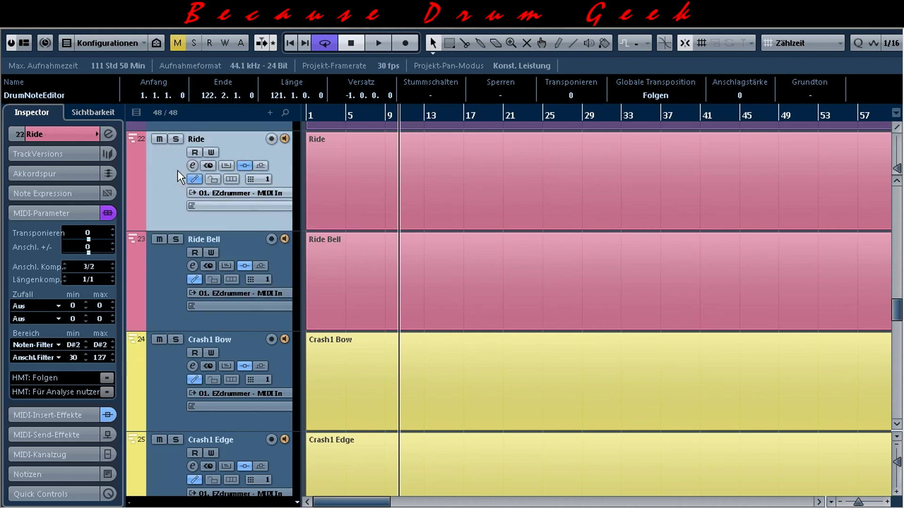
Review the Crash1 Bow track's MIDI parameters and look over the remaining crash and percussion tracks below it.
left_click(898, 429)
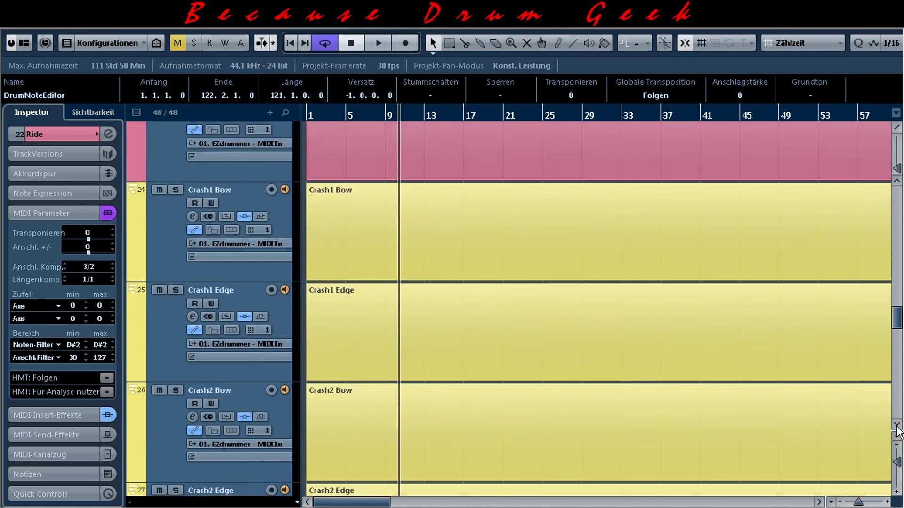
left_click(160, 253)
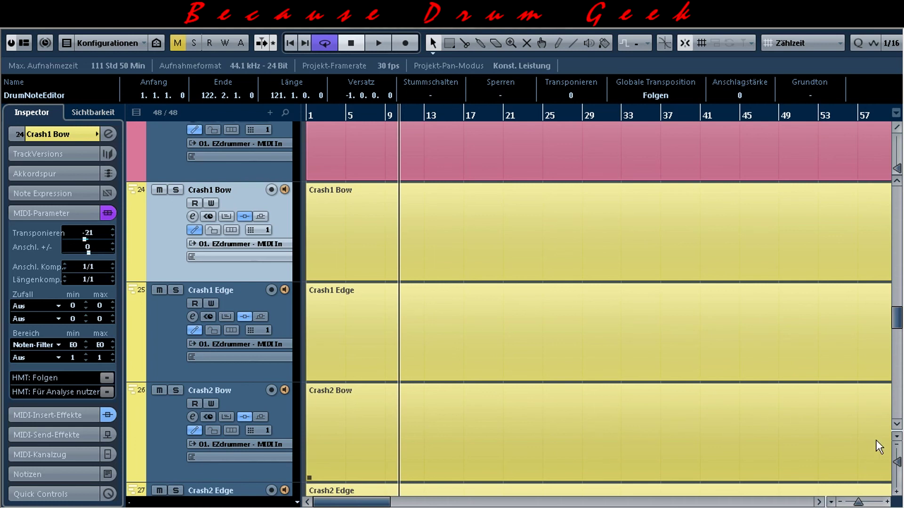
left_click(897, 424)
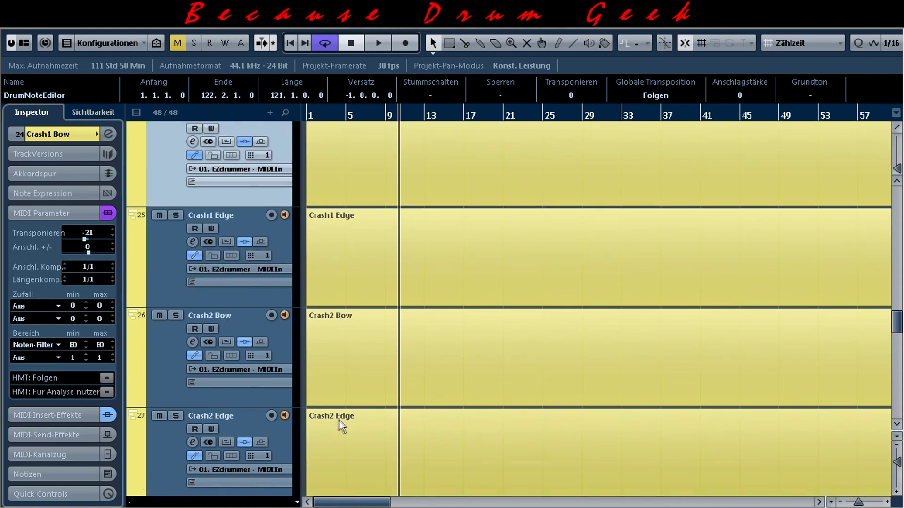
left_click(897, 424)
left_click(897, 425)
left_click(897, 424)
left_click(896, 424)
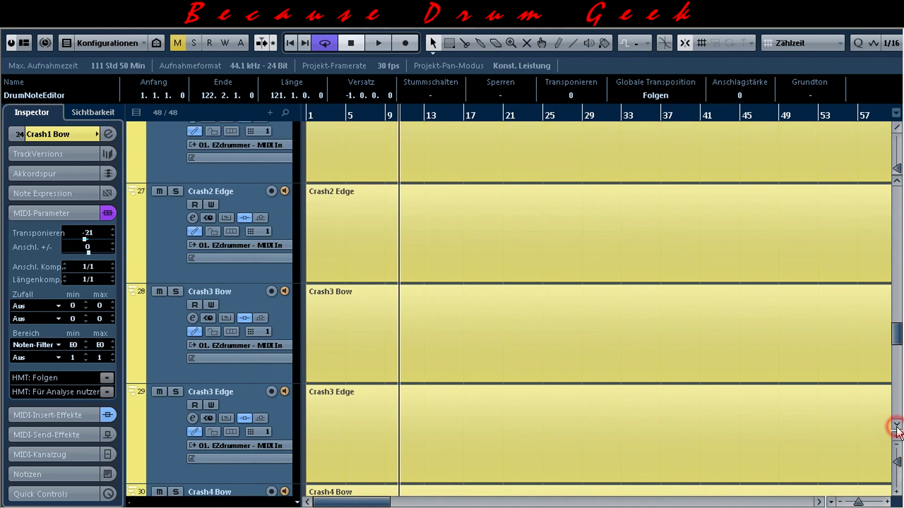
left_click(897, 425)
left_click(897, 425)
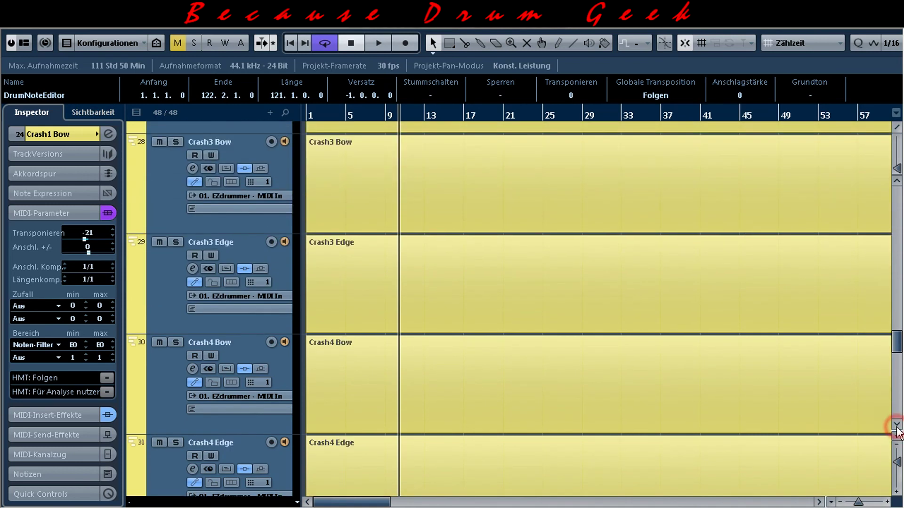
left_click(897, 425)
left_click(897, 425)
left_click(897, 426)
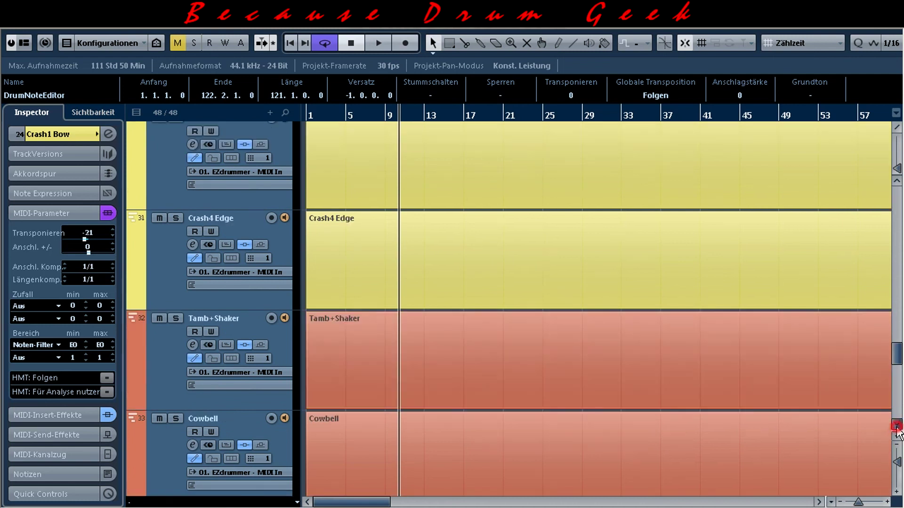
left_click(897, 426)
left_click(897, 426)
left_click(897, 426)
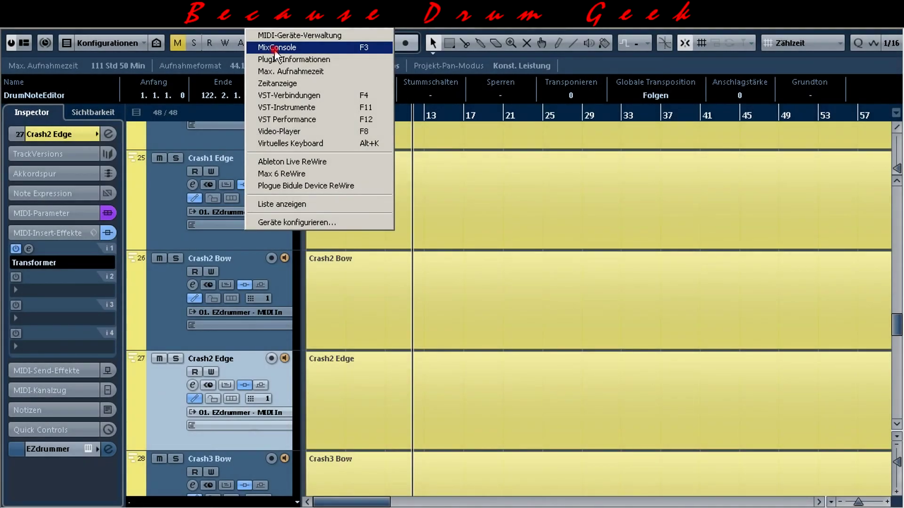
Open the MixConsole and look over the drum MIDI channels and their Transformer inserts.
left_click(276, 48)
left_click_drag(556, 502, 221, 503)
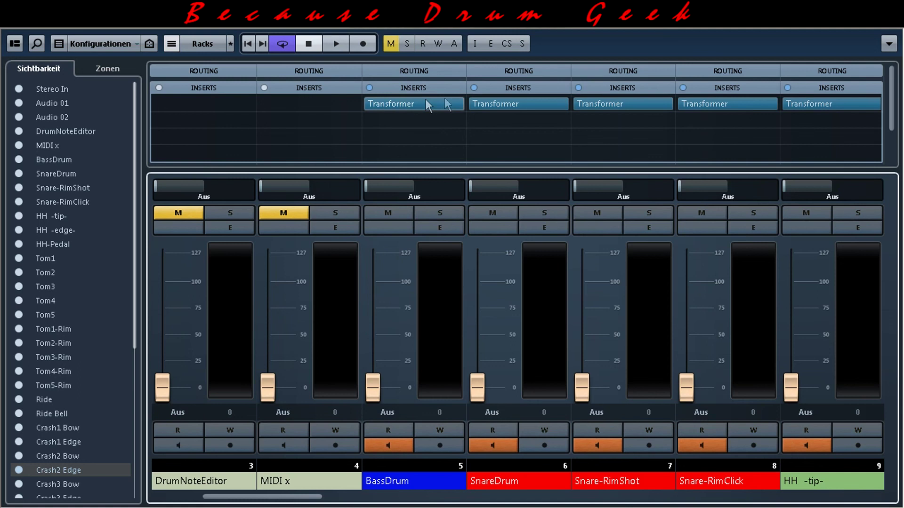
left_click(285, 498)
left_click_drag(287, 500, 320, 500)
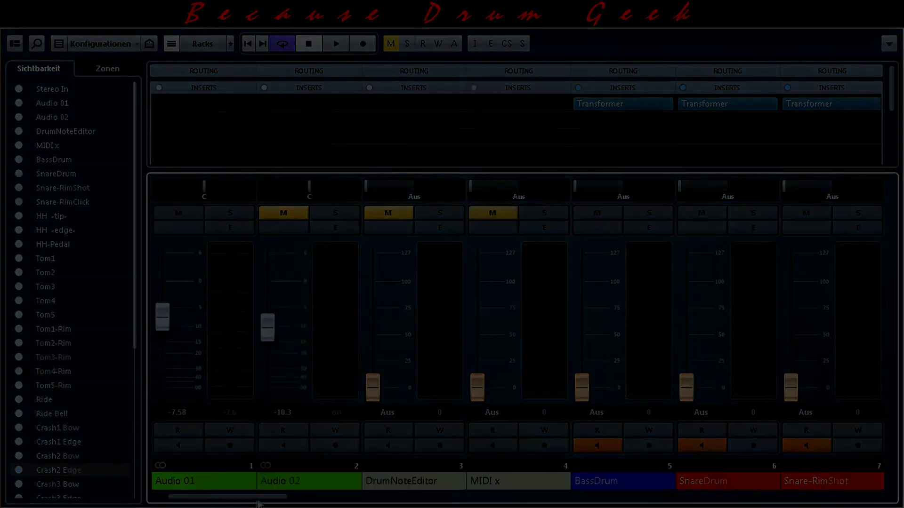